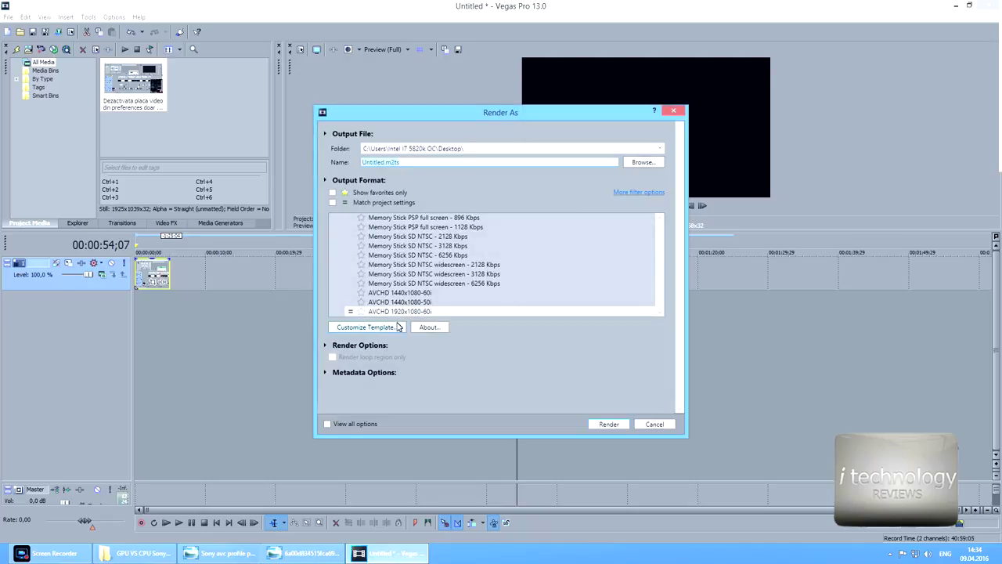
Customize the AVCHD 1920x1080-60i render template, trying Render using GPU if available and settling on Render using CPU only as encode mode
left_click(397, 324)
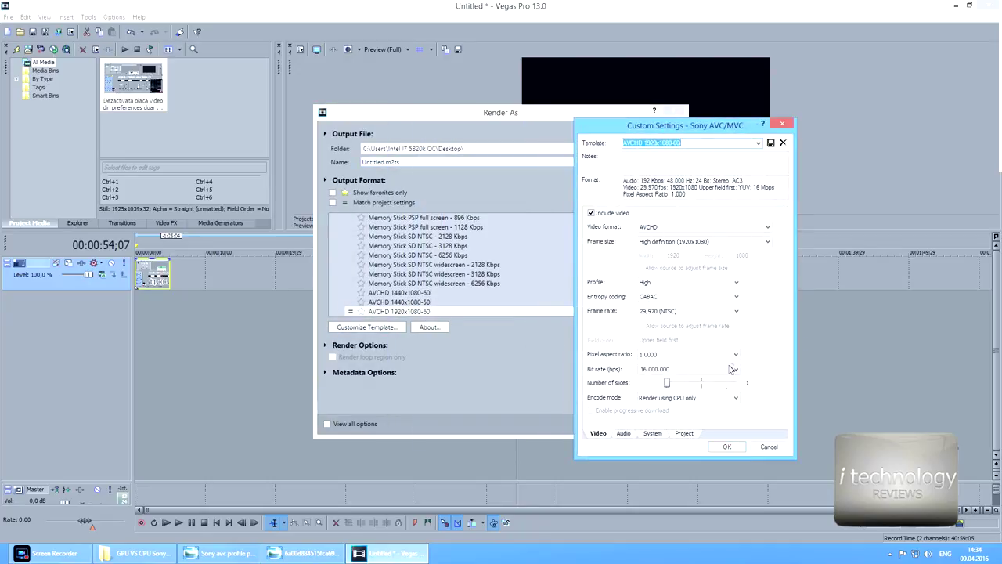
left_click(678, 398)
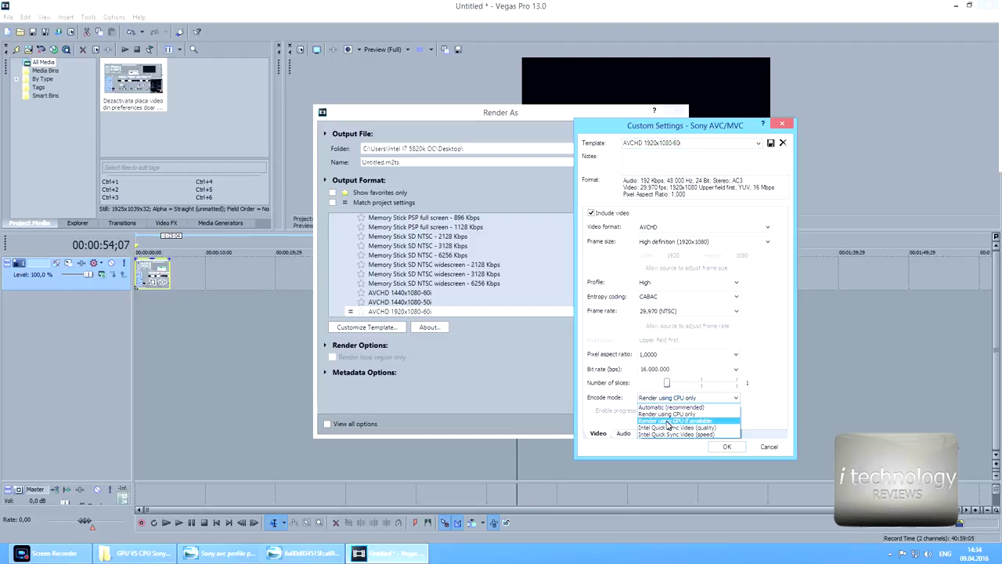
left_click(666, 423)
left_click(669, 397)
left_click(668, 421)
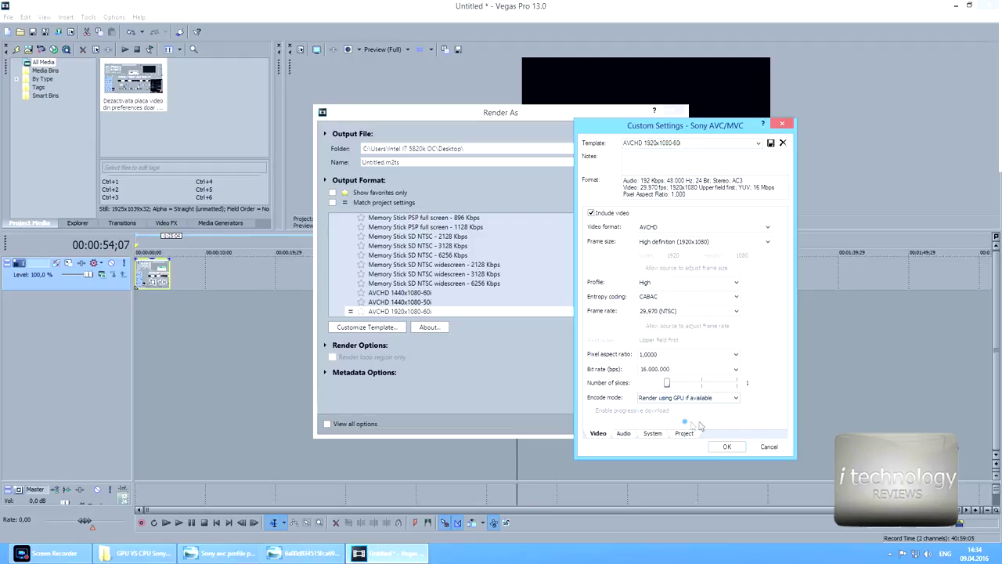
left_click(681, 398)
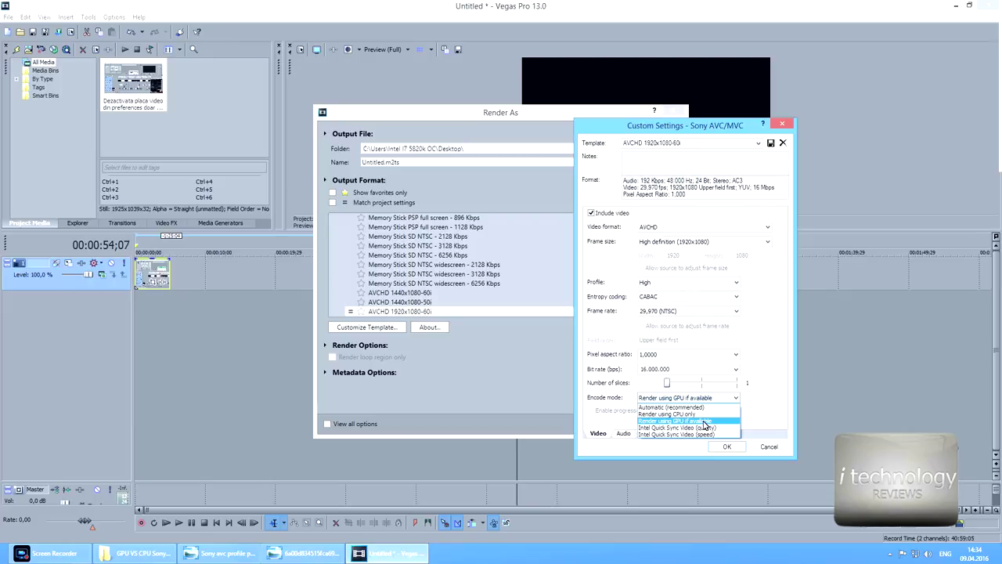
left_click(666, 414)
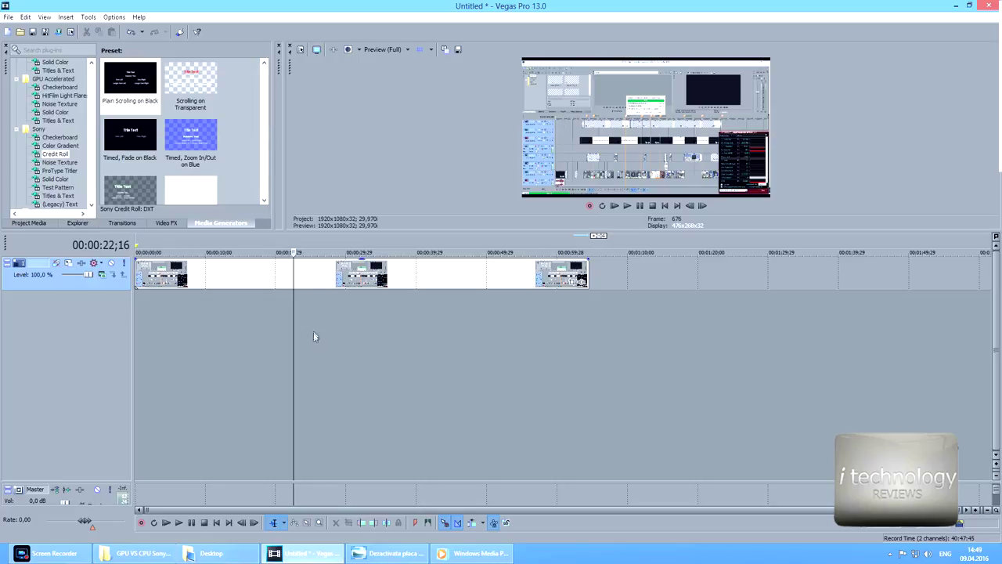
left_click(236, 297)
left_click(250, 313)
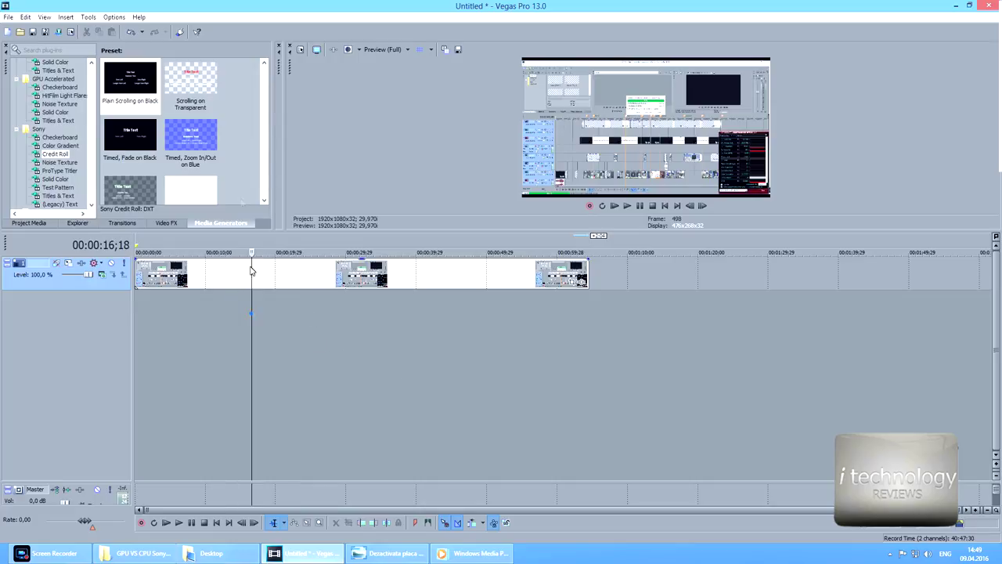
Turn off GPU acceleration of video processing in the video preferences and save the change
left_click(116, 17)
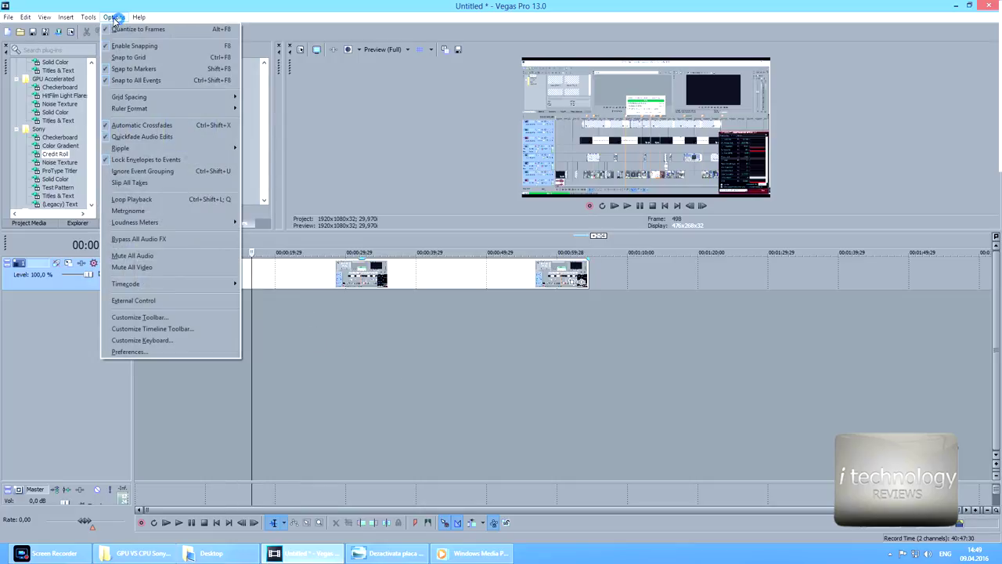
left_click(152, 355)
left_click(428, 98)
left_click(461, 99)
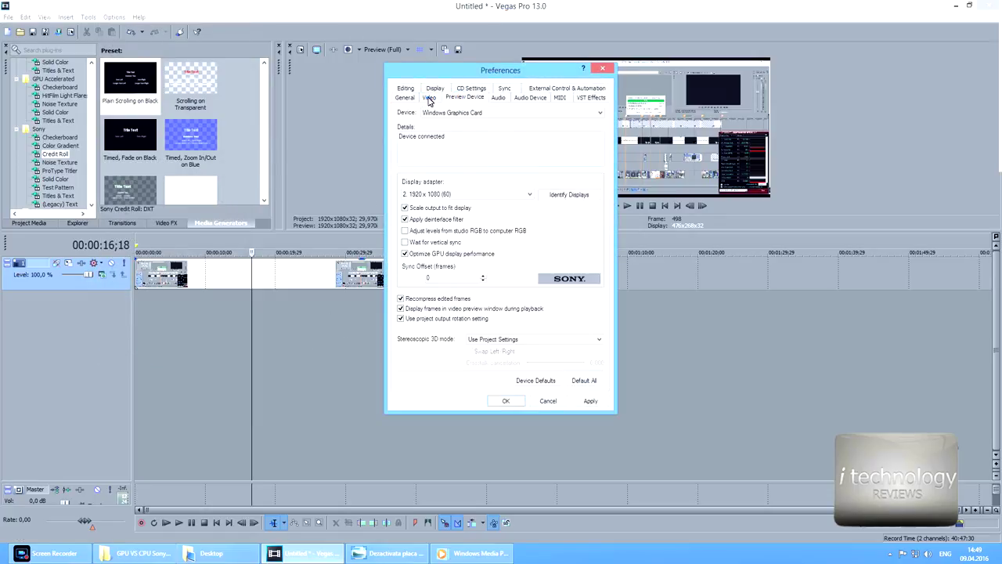
left_click(429, 99)
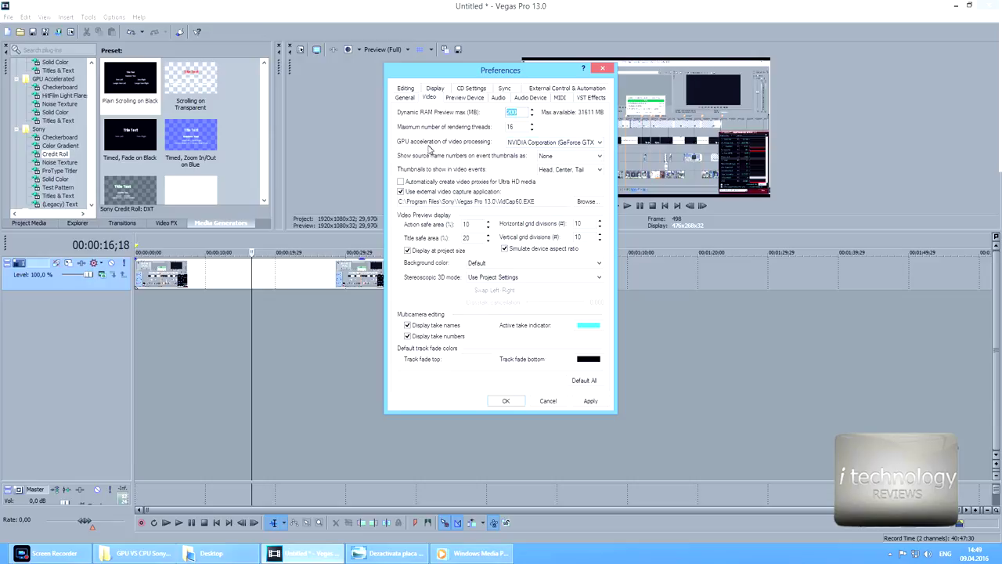
left_click(526, 143)
left_click(535, 155)
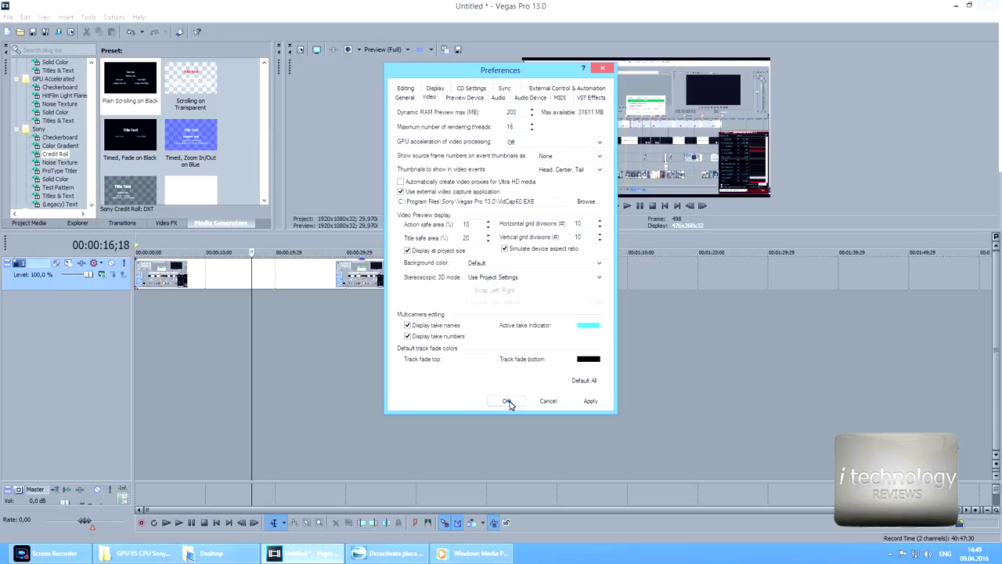
left_click(507, 402)
left_click(593, 221)
left_click(327, 311)
left_click(429, 313)
left_click(451, 310)
left_click(469, 313)
left_click(477, 314)
left_click(520, 316)
left_click(530, 317)
left_click(542, 320)
left_click(558, 321)
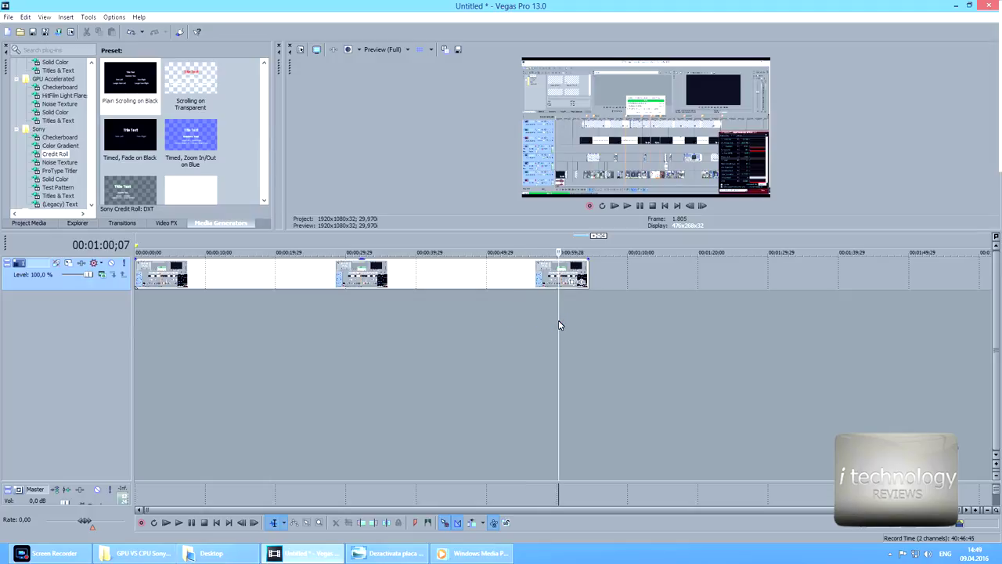
left_click(515, 313)
left_click(520, 314)
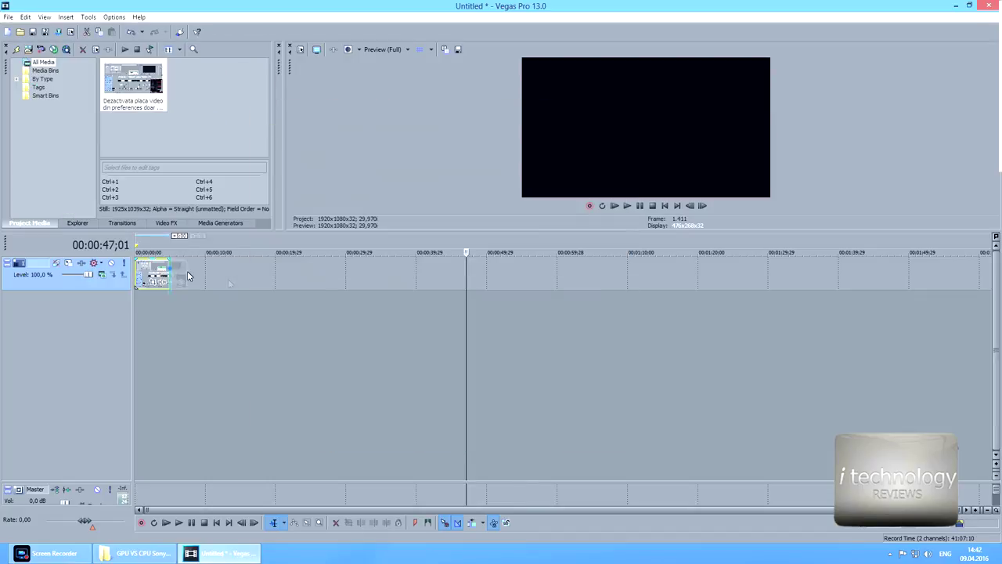
Extend the image event on the video track to about 1:02 and place the playhead at 00:00:10;09
left_click_drag(187, 276, 572, 305)
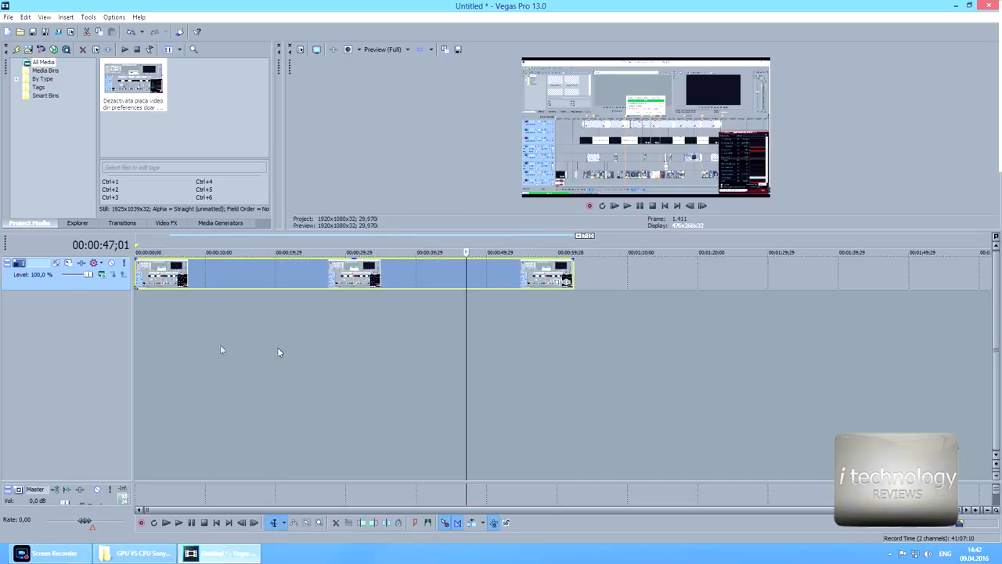
left_click(196, 313)
left_click(253, 313)
left_click(378, 324)
left_click(436, 324)
left_click(522, 309)
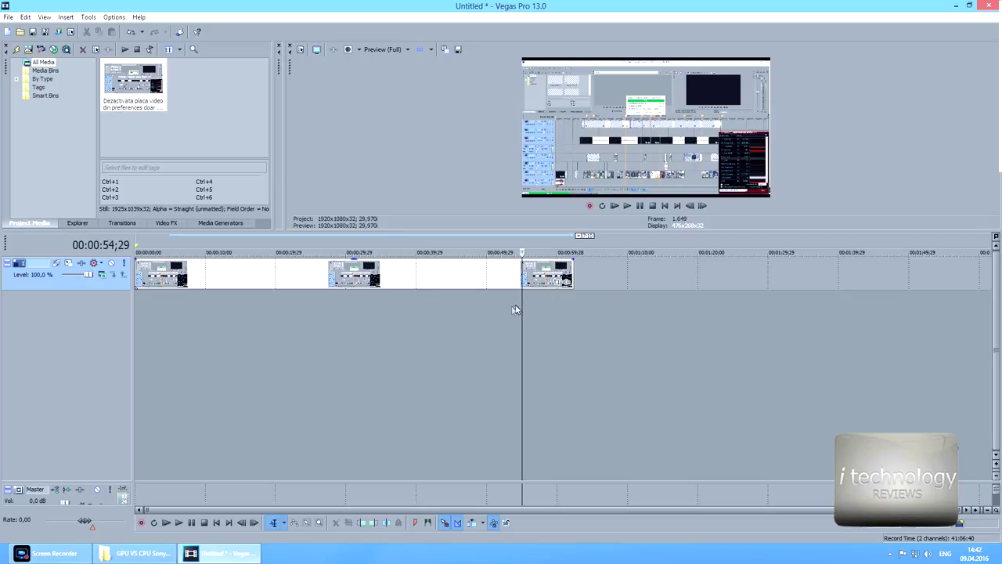
left_click(207, 320)
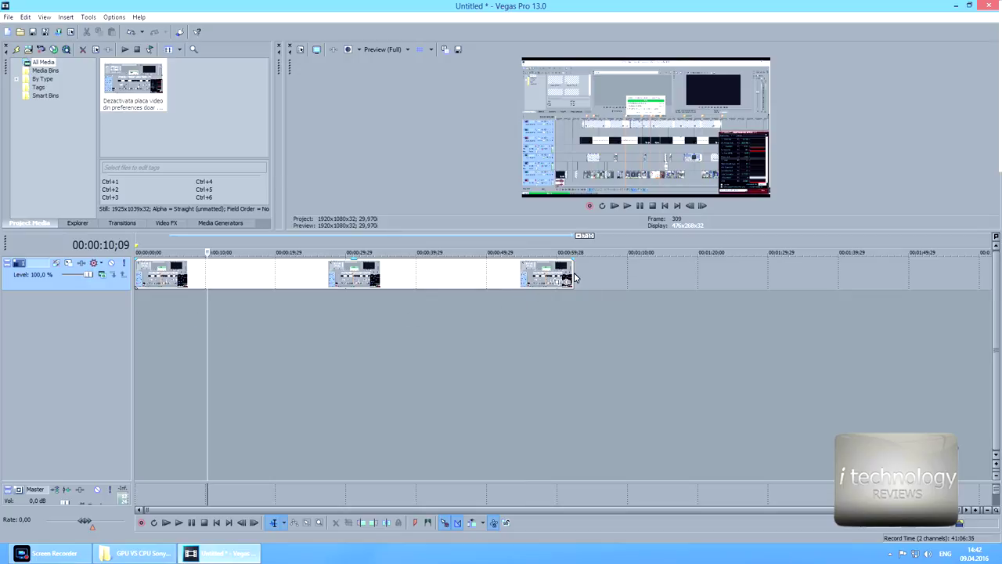
Look over the Checkerboard presets in the media generators, including Vertical Blinds
left_click(166, 223)
left_click(220, 223)
left_click(139, 148)
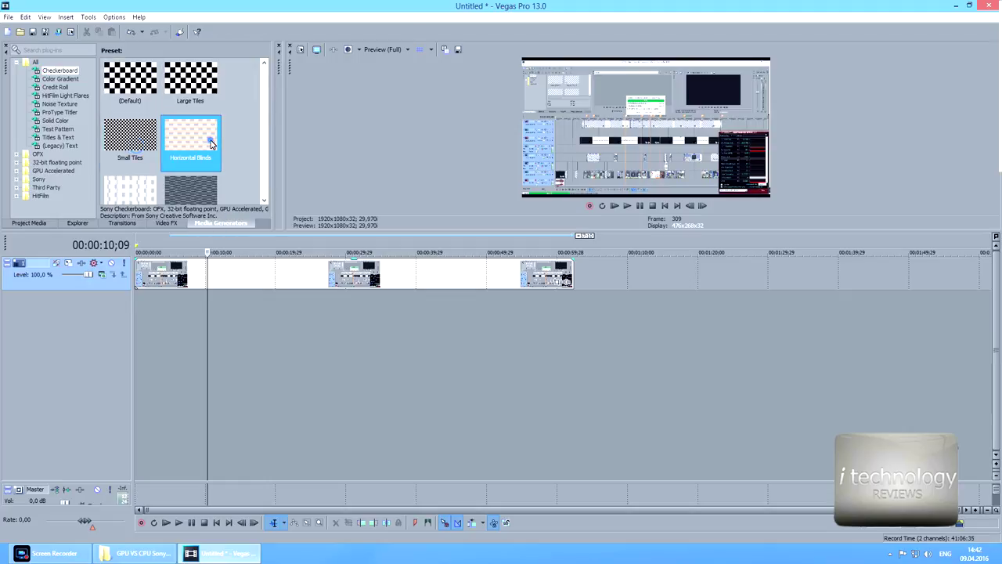
left_click(130, 189)
left_click(337, 267)
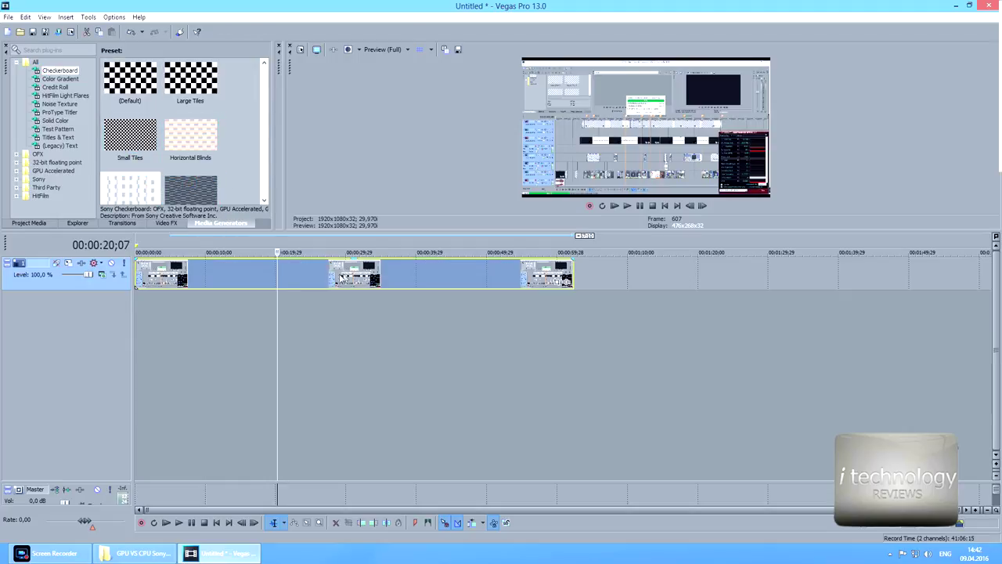
Expand the OFX, 32-bit floating point and GPU Accelerated generator groups and review their Checkerboard entries
double_click(39, 165)
double_click(38, 154)
scroll(52, 169, "down", 2)
left_click(59, 162)
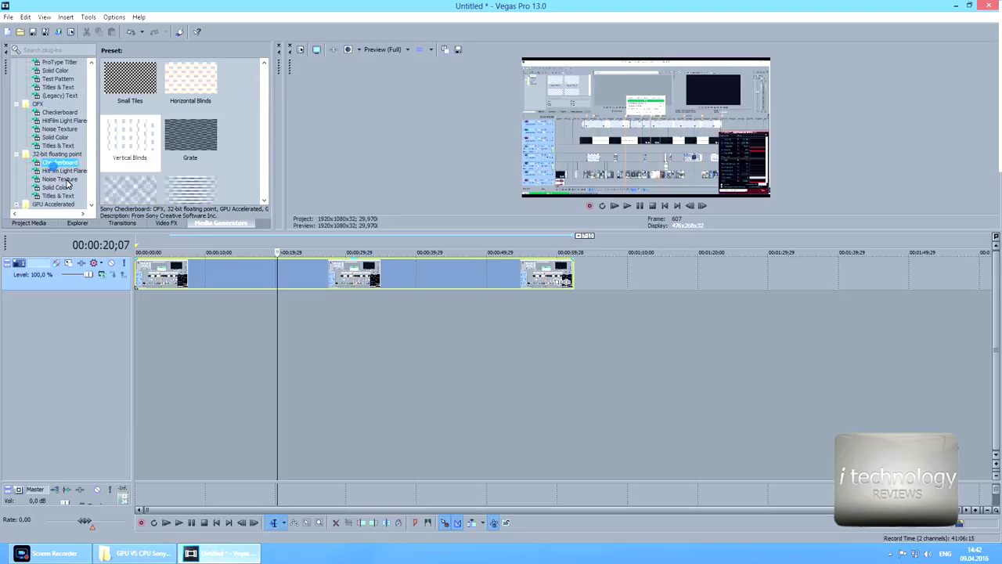
scroll(52, 172, "down", 2)
double_click(49, 179)
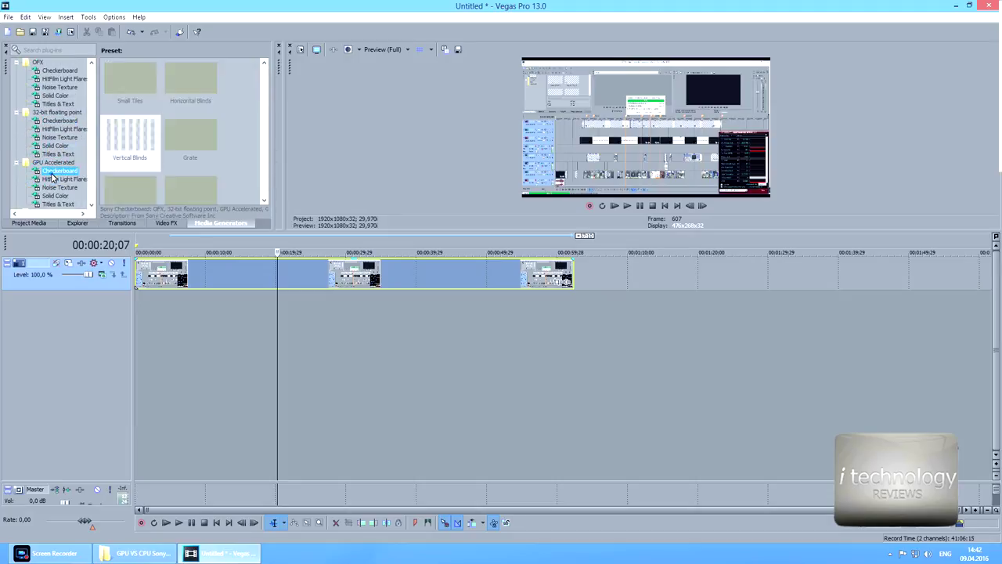
left_click(51, 178)
scroll(50, 199, "down", 1)
Expand the Sony generator group and view the ProType Titler, Noise Texture and Credit Roll presets
double_click(38, 188)
scroll(47, 184, "down", 2)
left_click(56, 172)
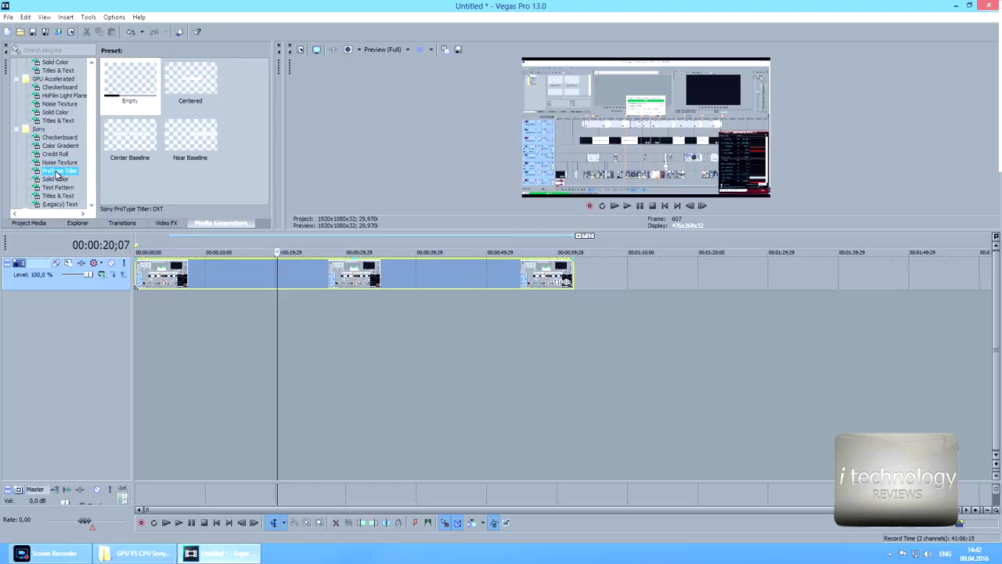
left_click(61, 162)
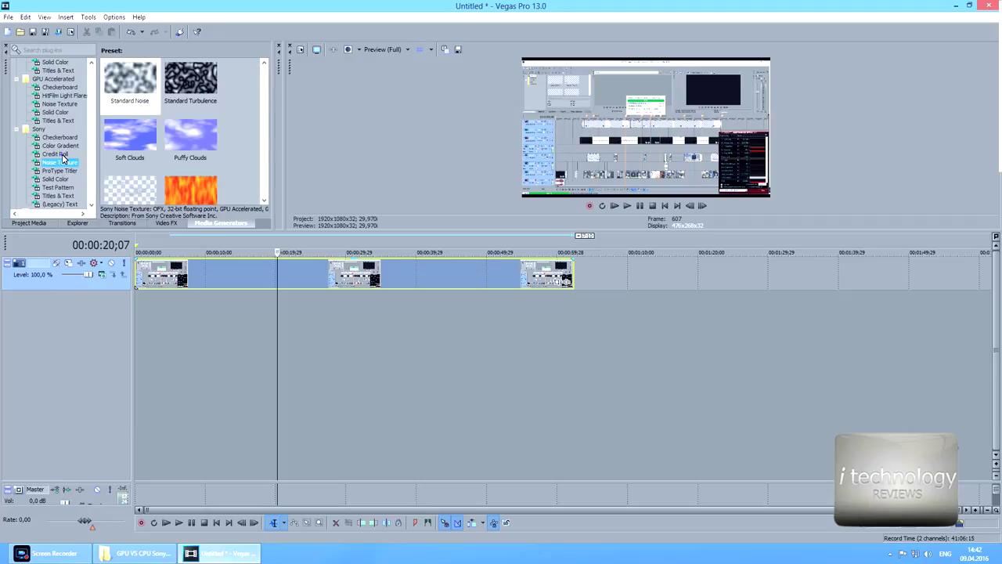
left_click(61, 154)
Select the image event on the timeline and extend its end to about 1:04
left_click(372, 280)
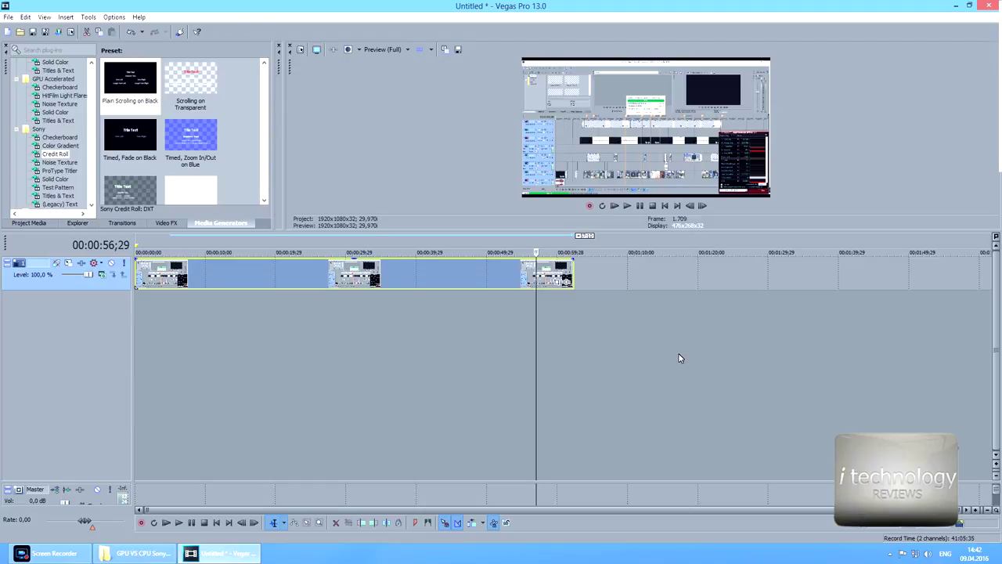
left_click(313, 317)
left_click(367, 280)
left_click(462, 280)
left_click(527, 280)
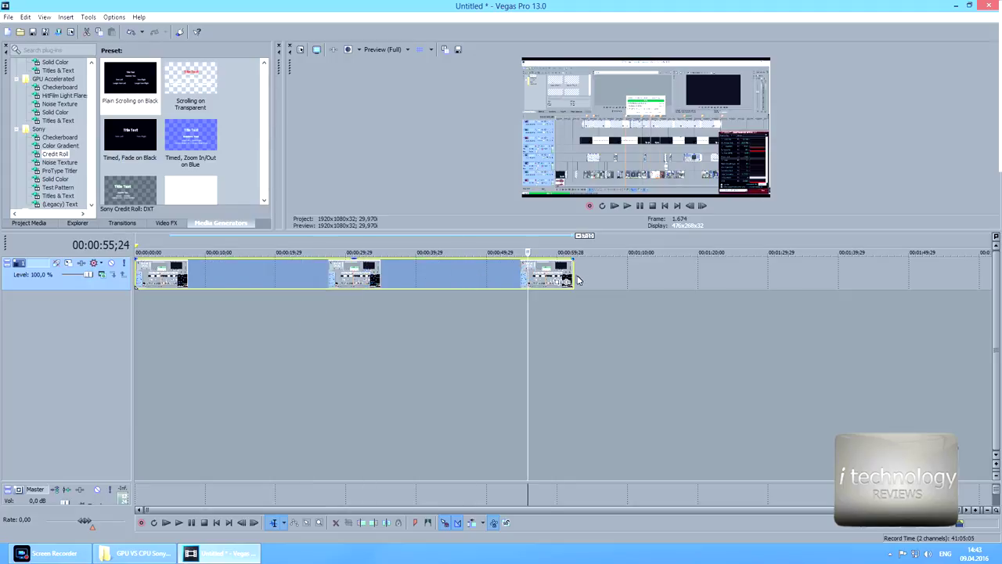
left_click_drag(577, 280, 592, 280)
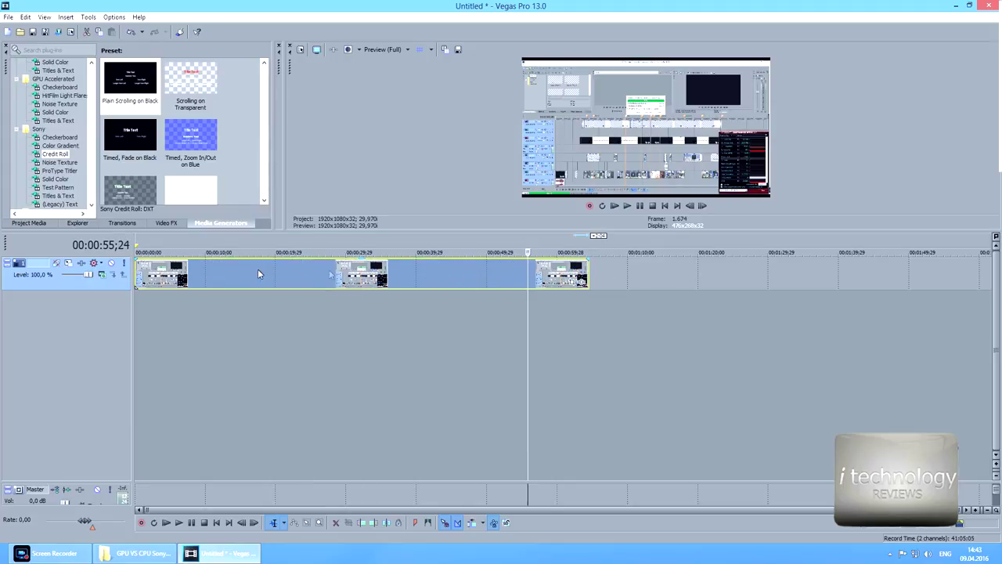
View the CPU-only render result screenshot from the GPU VS CPU folder in Windows Photo Viewer and return to Vegas Pro
left_click(137, 553)
double_click(475, 234)
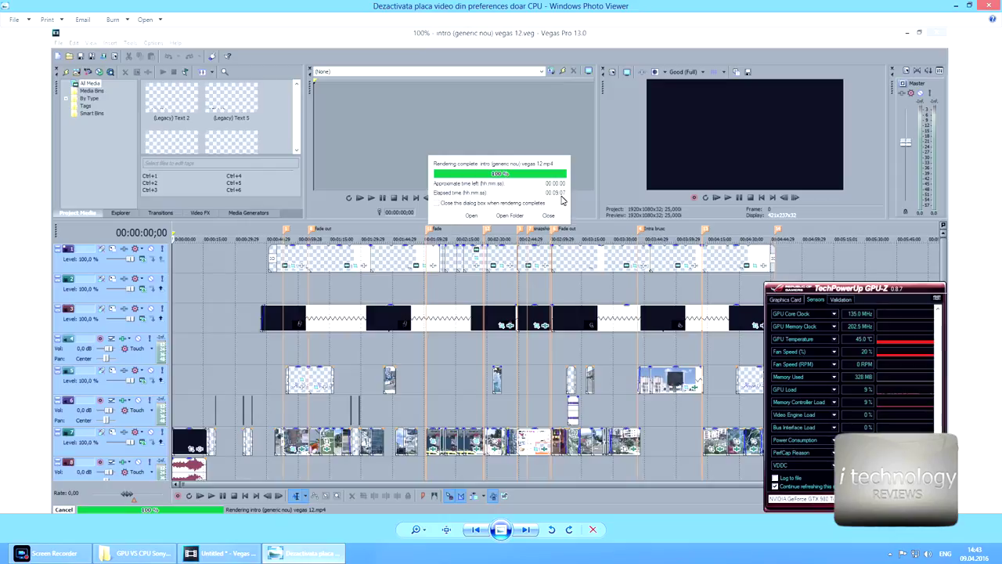
left_click(199, 556)
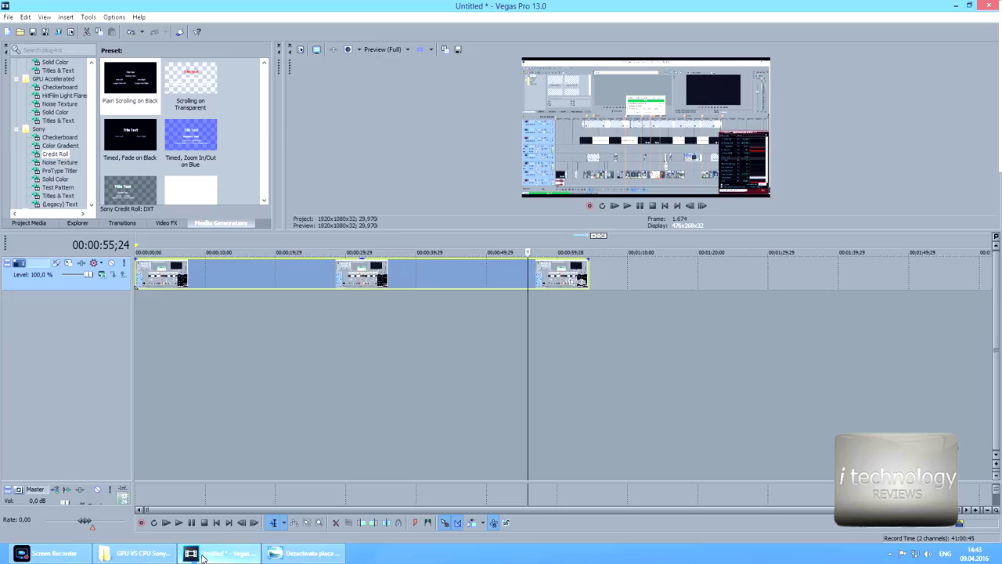
left_click(90, 17)
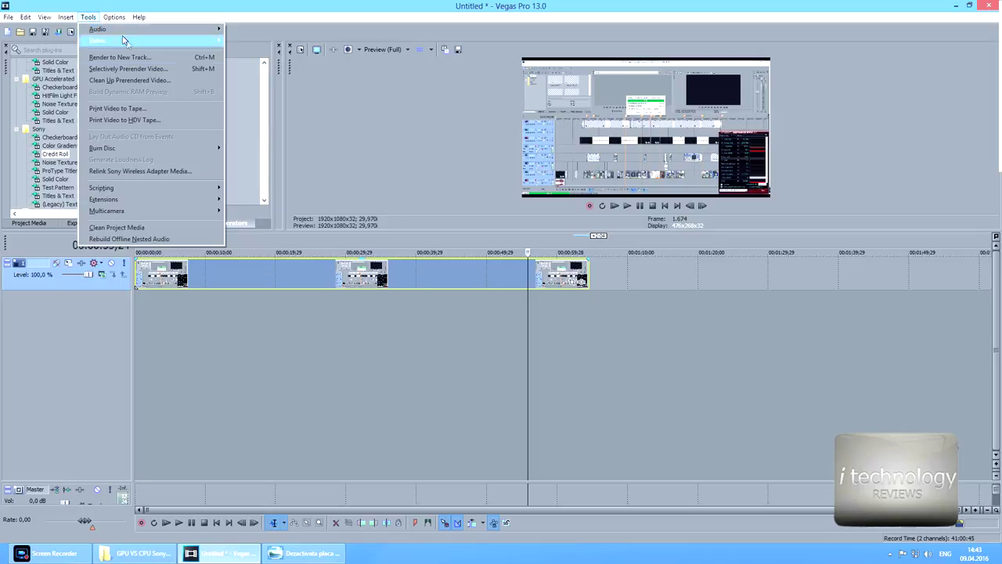
mouse_move(114, 16)
left_click(297, 409)
left_click(298, 409)
left_click(153, 311)
left_click(163, 309)
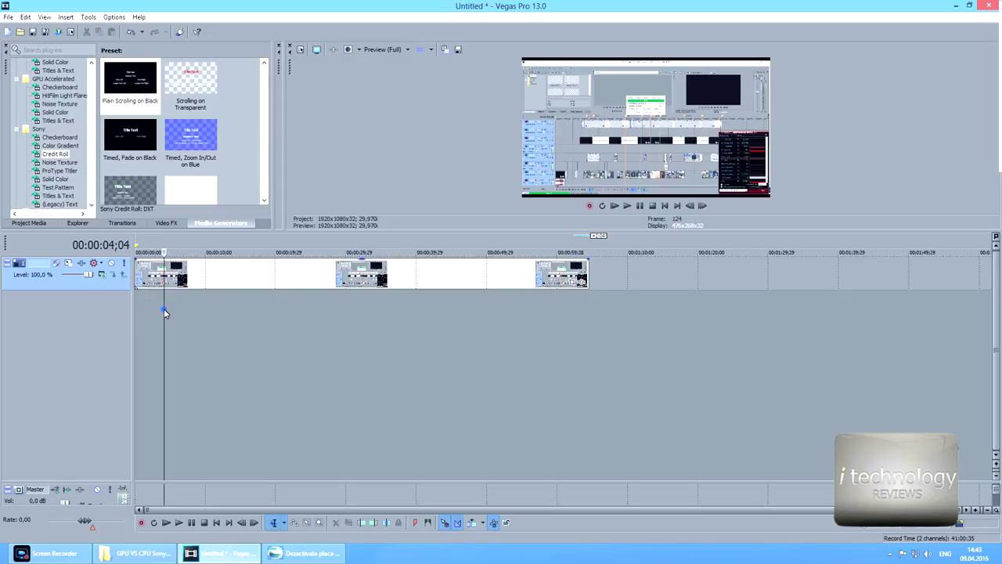
Set GPU acceleration of video processing to Off in the video preferences and accept the dialog
left_click(113, 17)
left_click(146, 353)
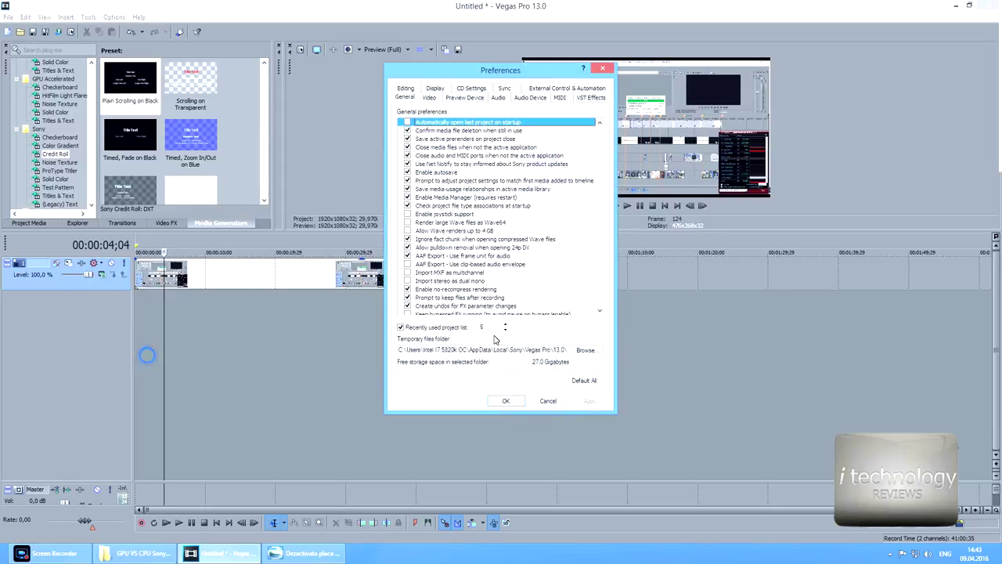
left_click(464, 98)
left_click(429, 97)
left_click(554, 142)
left_click(512, 152)
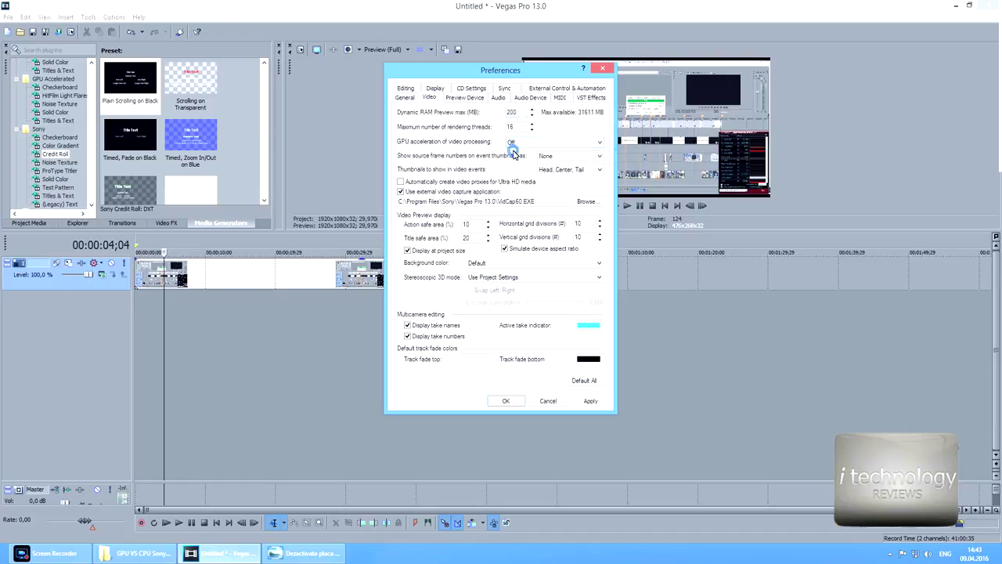
left_click(548, 142)
left_click(543, 152)
left_click(508, 401)
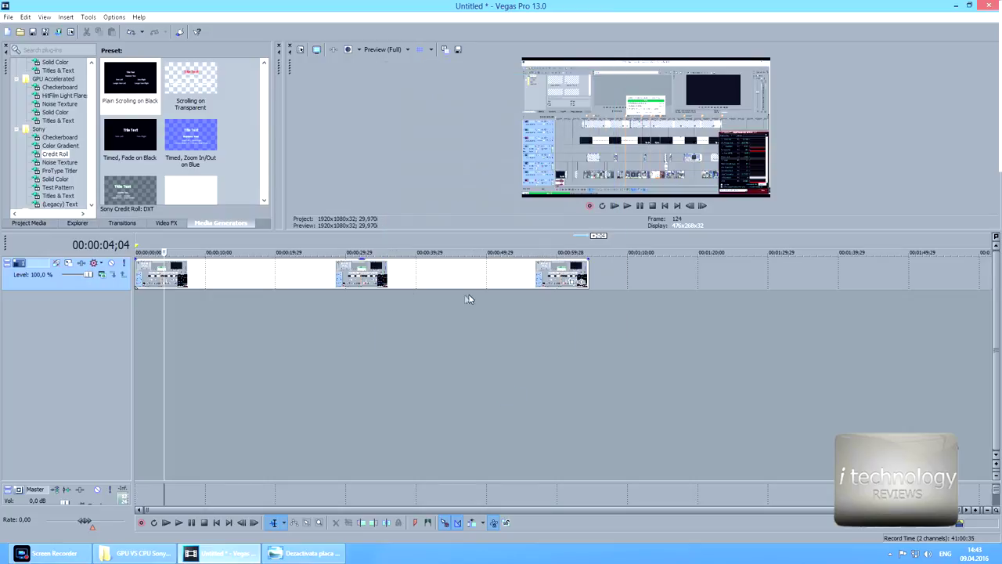
Start a Render As export and set the AVCHD 1920x1080-60i template's encode mode to Render using CPU only
left_click(7, 16)
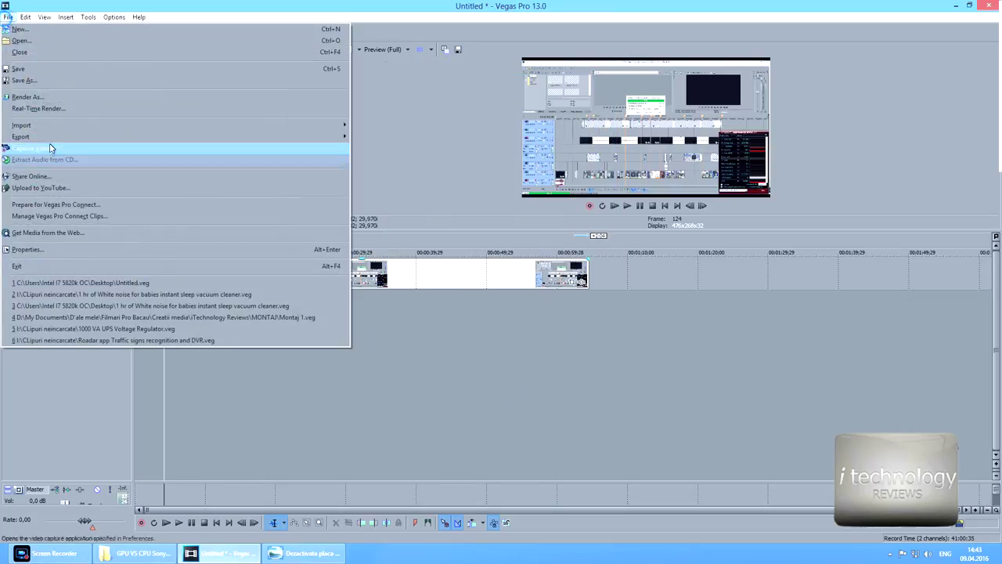
left_click(27, 96)
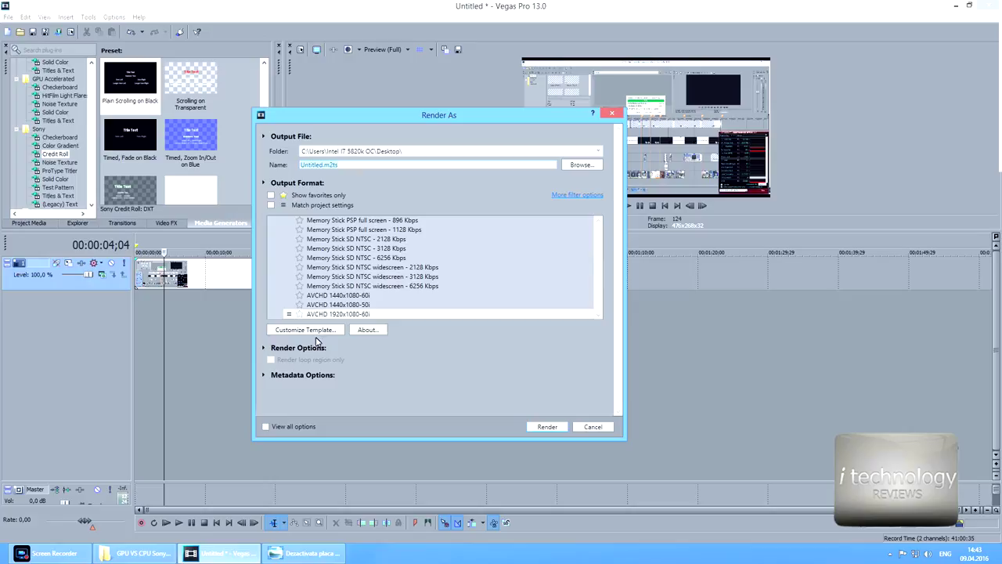
left_click(313, 330)
left_click(438, 383)
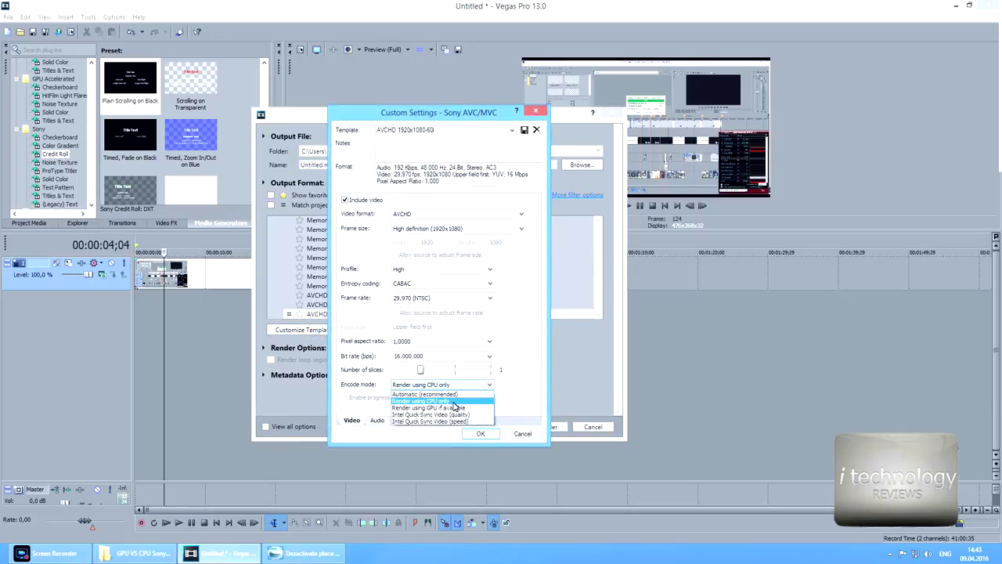
left_click(453, 401)
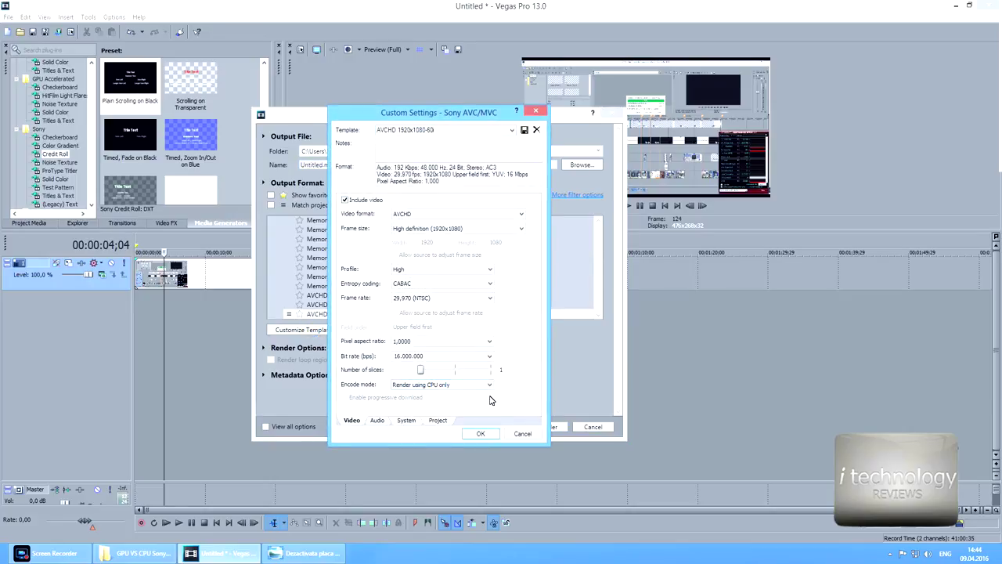
Confirm Render using CPU only as the template's encode mode, glance at the render result screenshot, and dismiss the Render As dialog
left_click(427, 383)
left_click(431, 385)
key("alt+Tab")
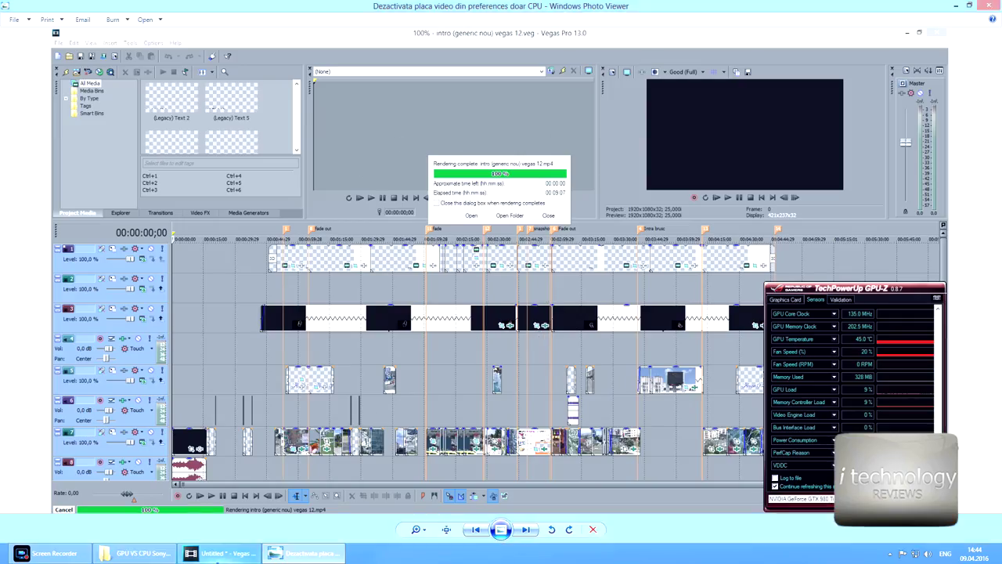
left_click(216, 554)
left_click(594, 427)
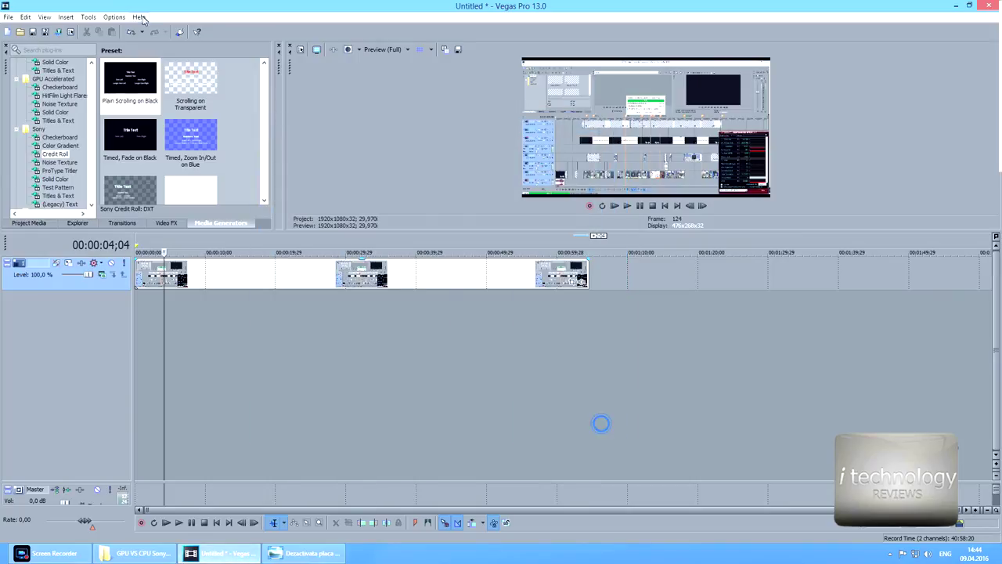
Compare the "Dezactivata placa video din preferences doar CPU" and "only CPU" render screenshots in Windows Photo Viewer, and return to Vegas Pro
left_click(277, 554)
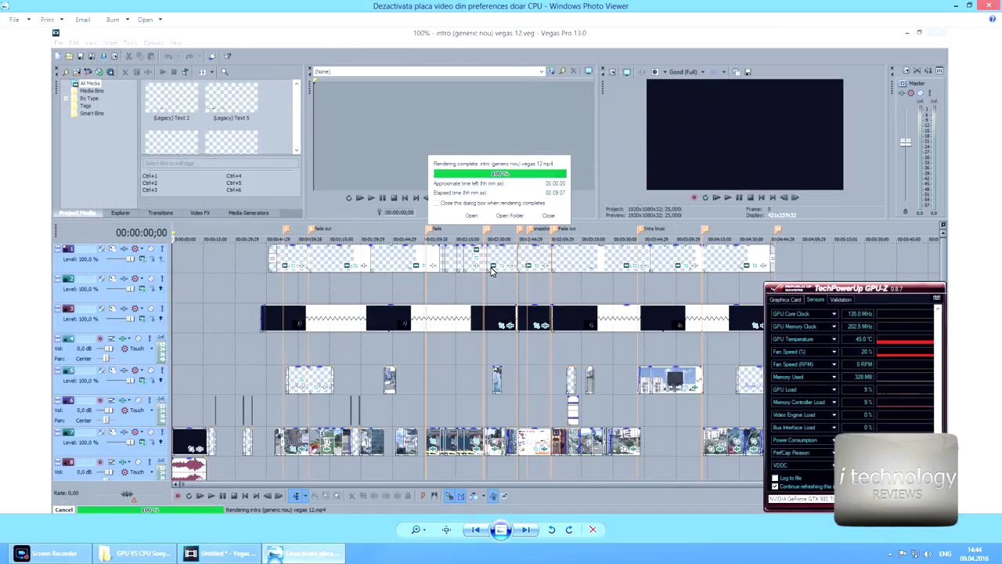
key("Right")
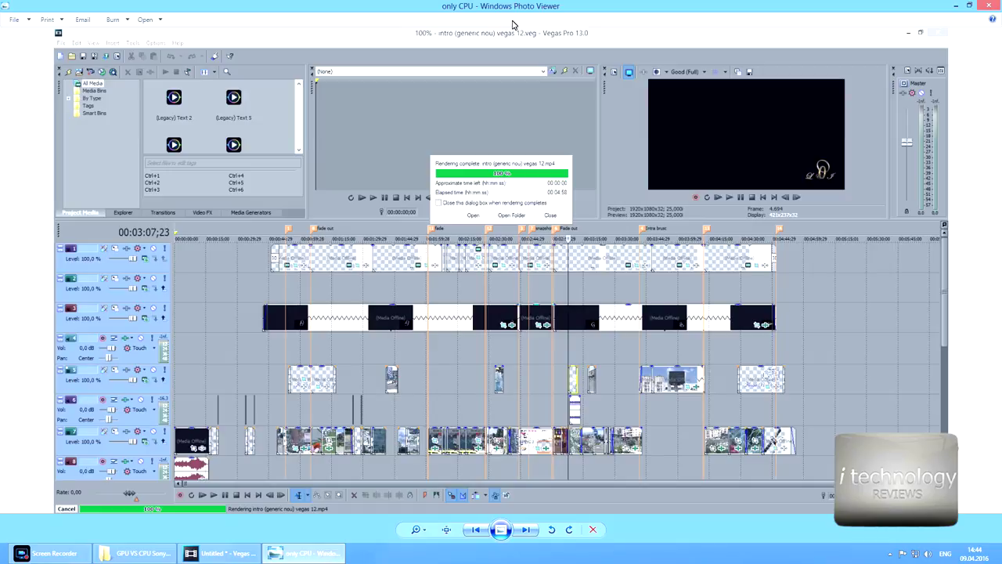
left_click(223, 553)
Set GPU acceleration of video processing to the NVIDIA GeForce GTX card in the video preferences and accept the dialog
left_click(114, 17)
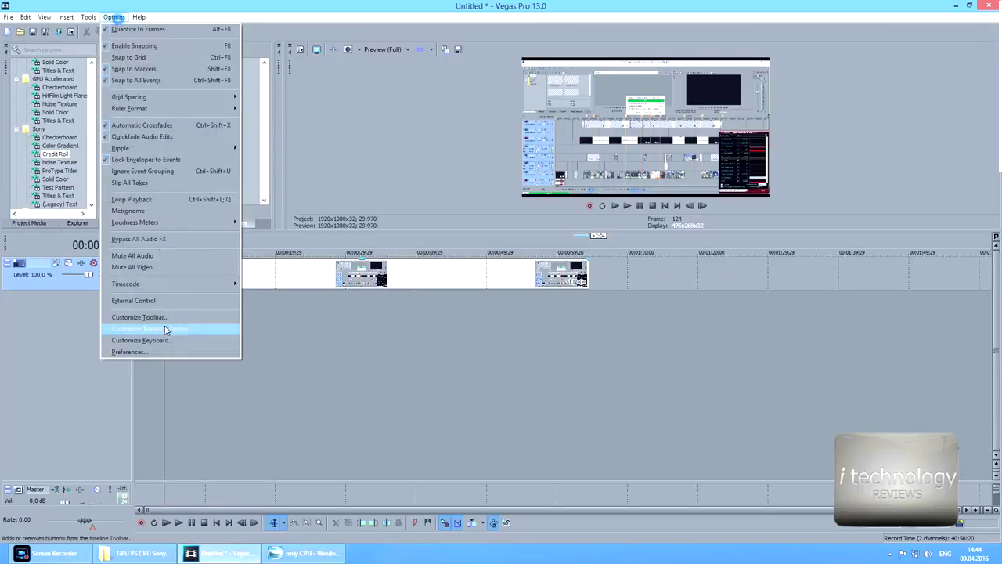
left_click(153, 353)
left_click(428, 97)
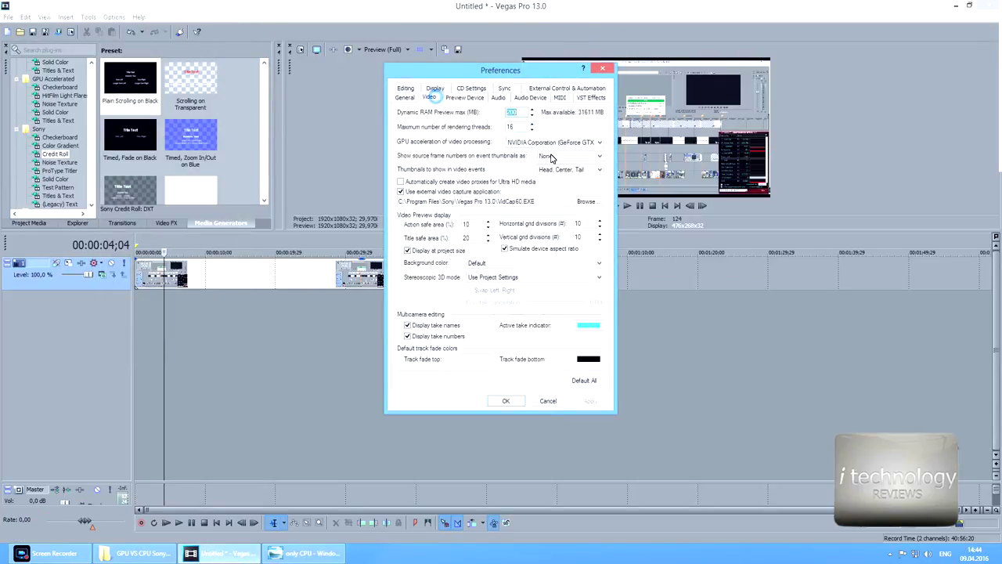
left_click(554, 142)
left_click(558, 158)
left_click(507, 401)
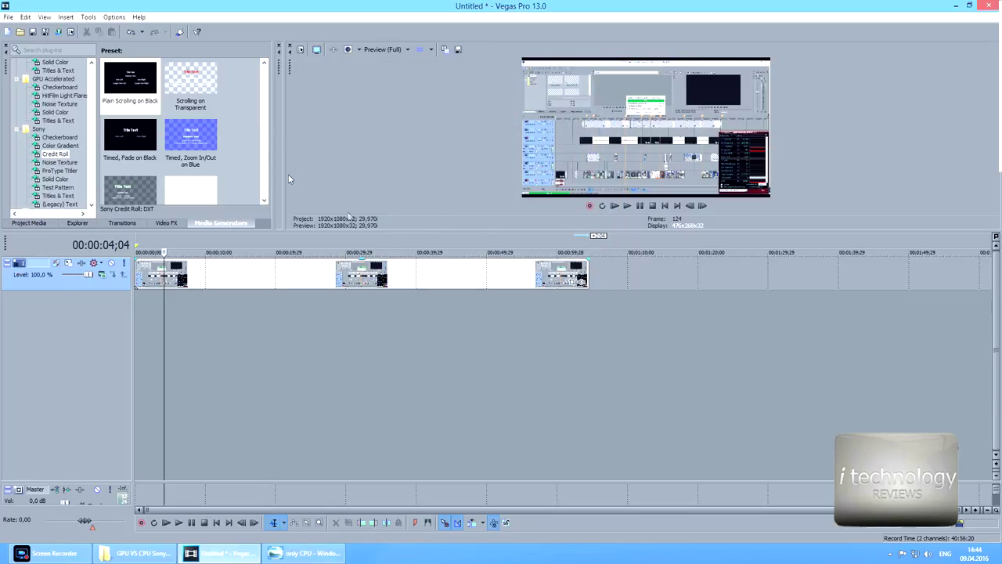
Open the AVCHD 1920x1080-60i template from Render As, set its encode mode to Render using CPU only, and accept the settings
left_click(114, 17)
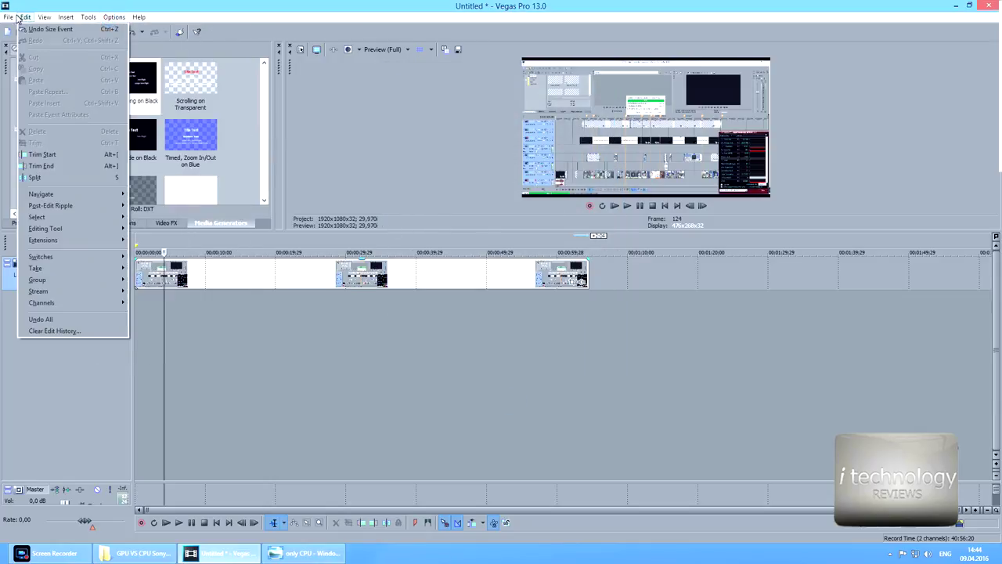
mouse_move(8, 16)
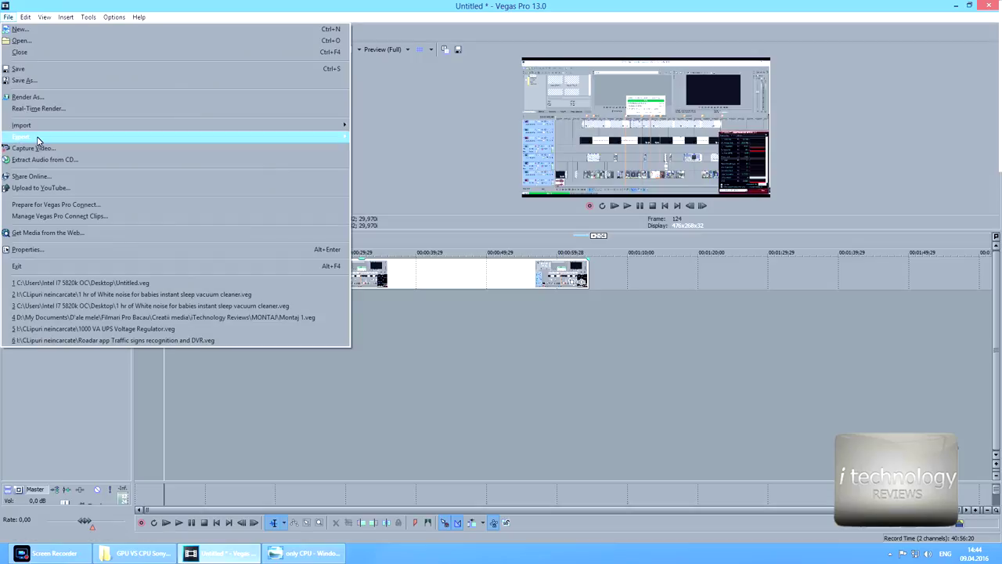
left_click(47, 98)
left_click(317, 330)
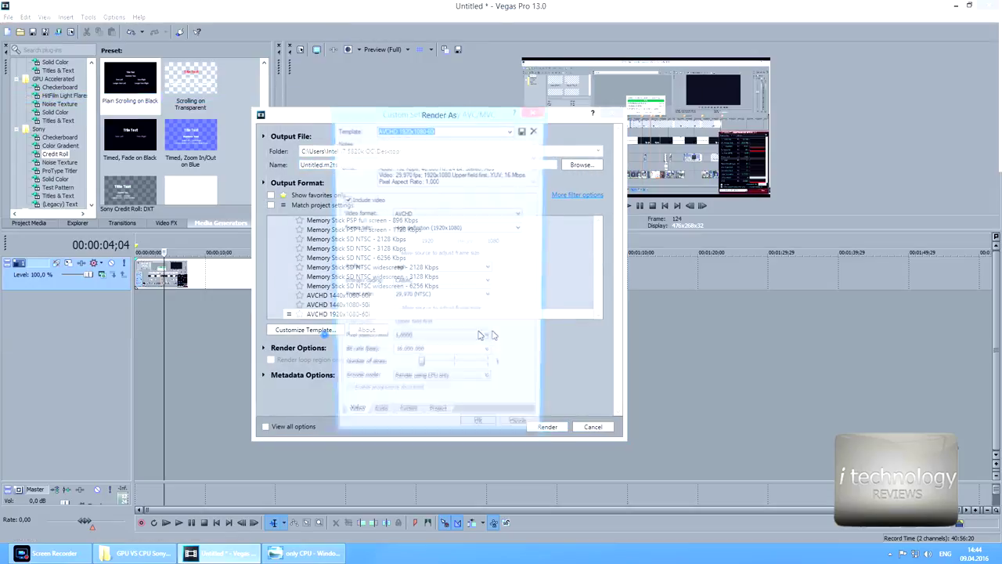
left_click(485, 384)
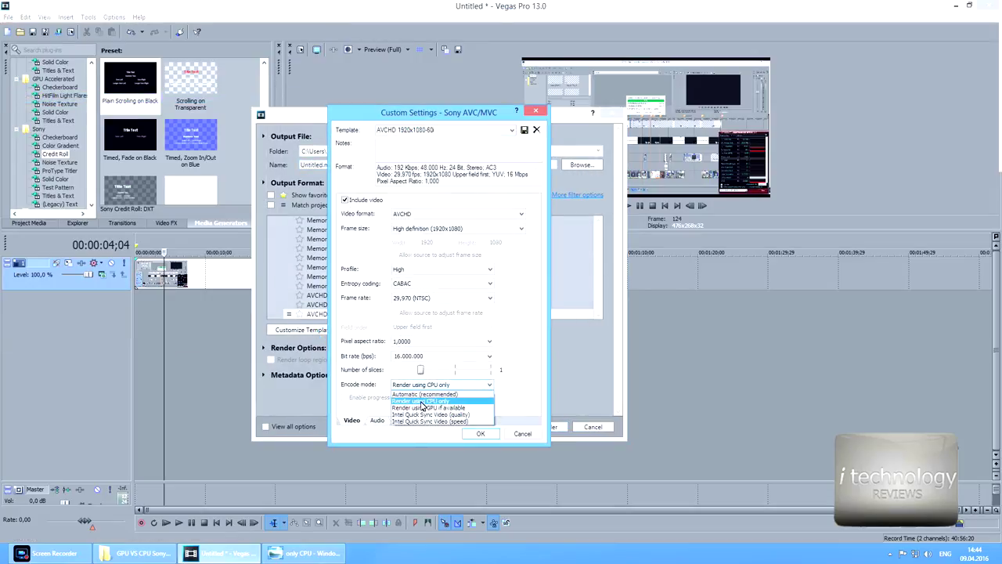
left_click(469, 397)
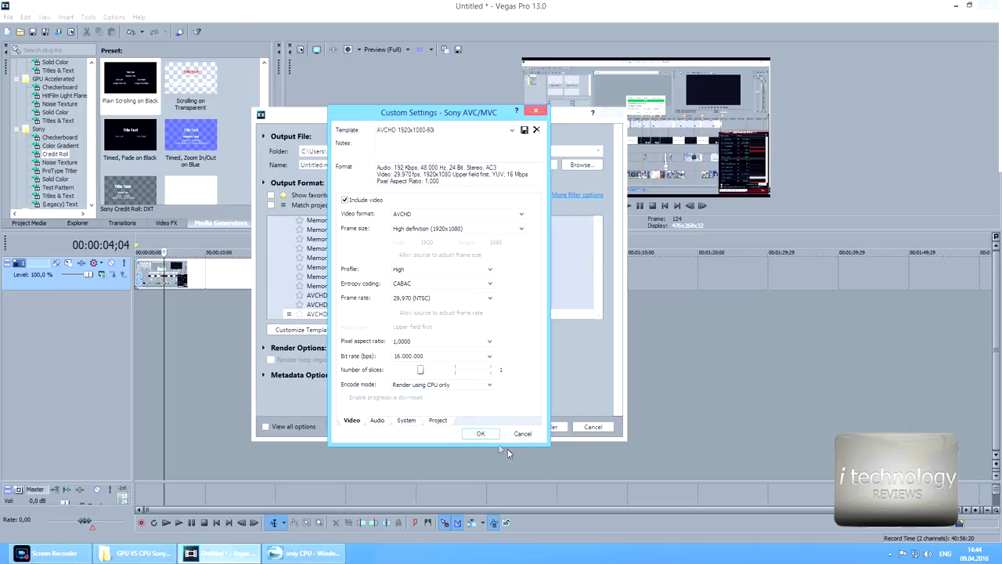
left_click(482, 435)
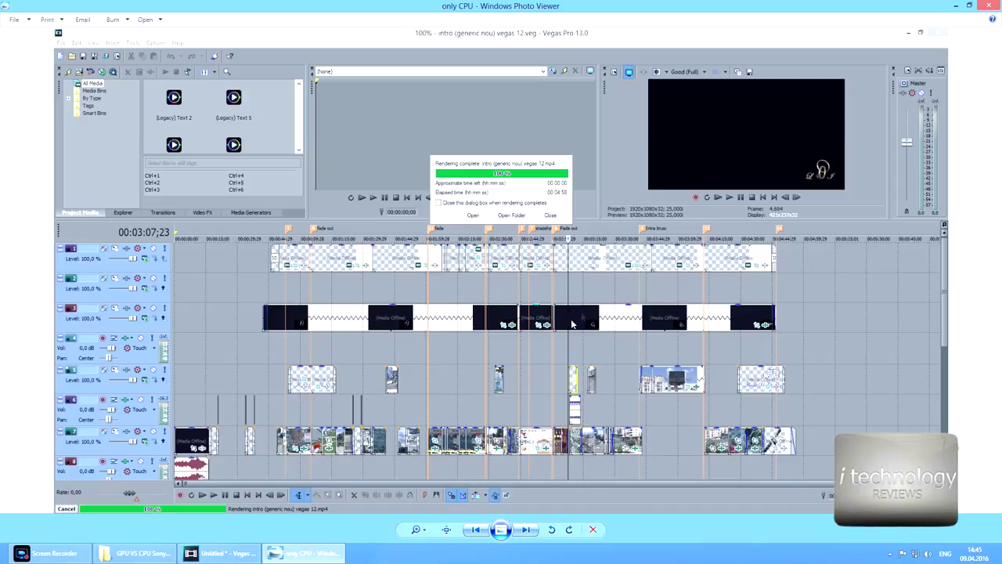
Compare elapsed render times across the CPU-only, GPU and GPU-disabled screenshots in Windows Photo Viewer, and return to Vegas Pro
key("Right")
key("Right")
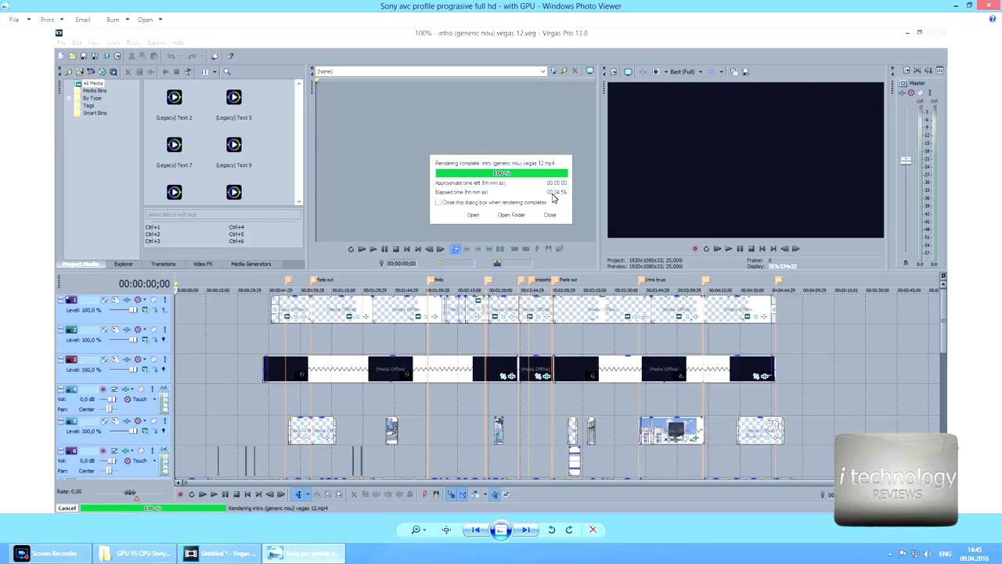
key("Right")
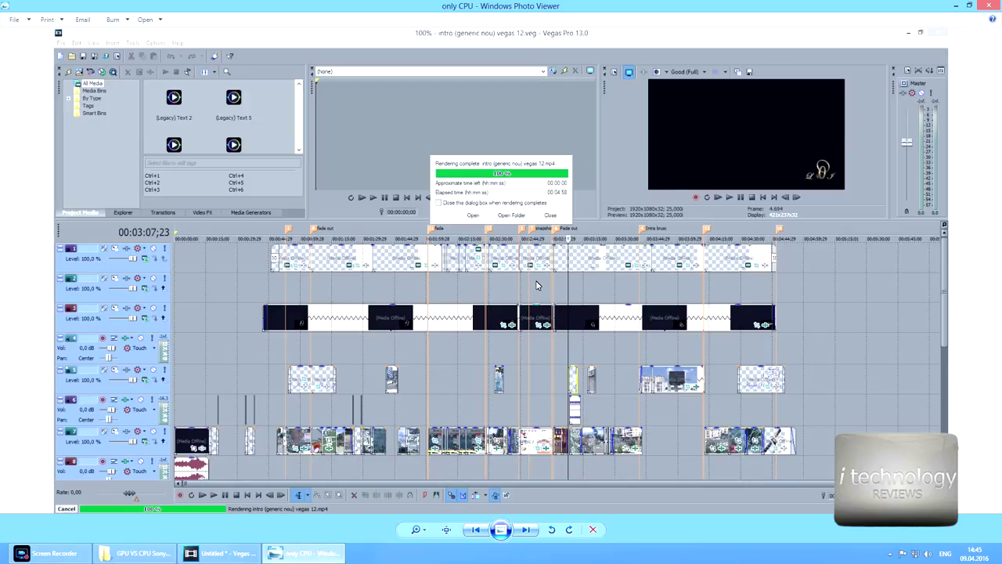
key("Left")
key("Left")
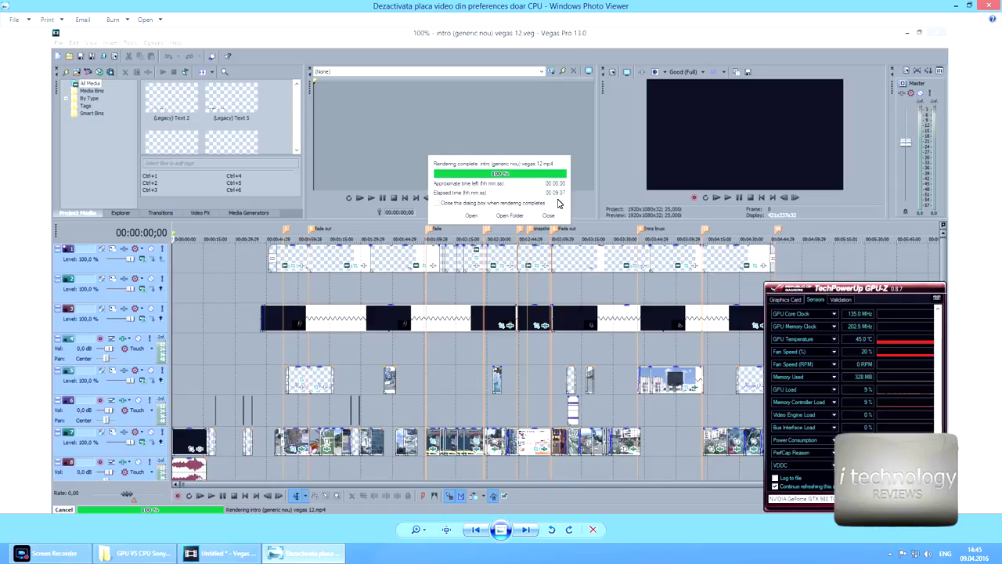
key("alt+Tab")
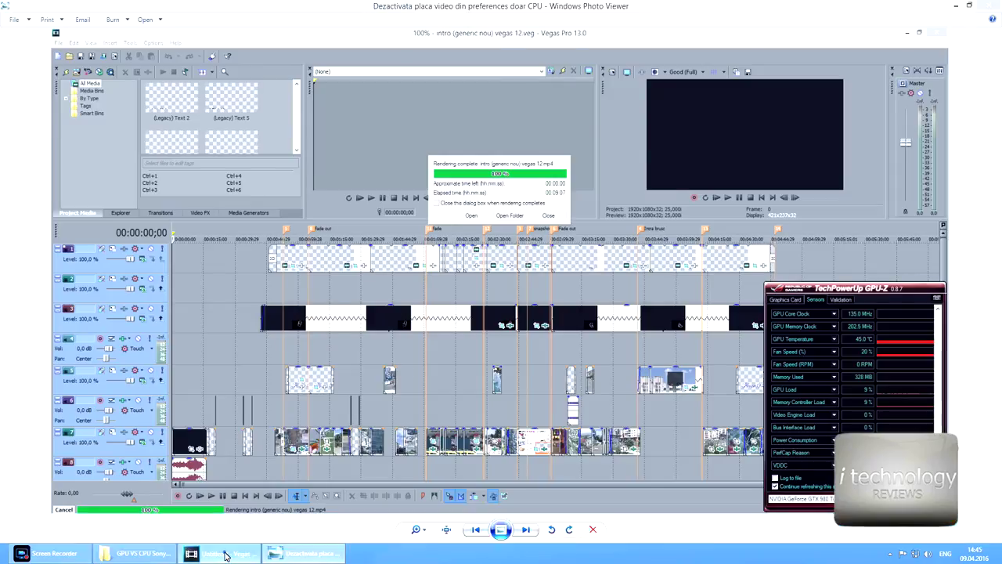
Set the AVCHD 1920x1080-60i template's encode mode to Render using GPU if available, accept it, and close the Render As dialog
left_click(320, 330)
left_click(454, 383)
left_click(446, 399)
left_click(479, 432)
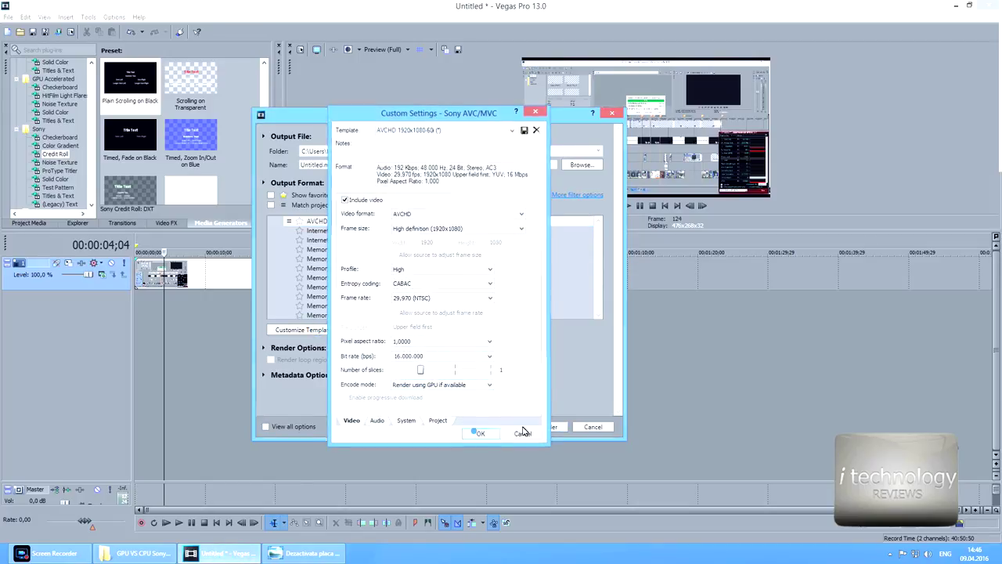
left_click(613, 114)
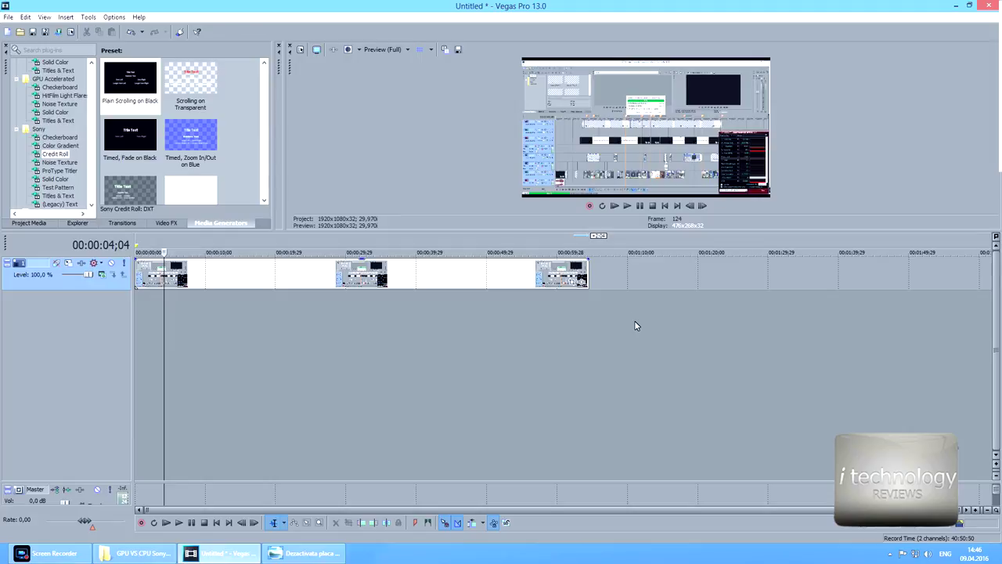
left_click(182, 325)
left_click(244, 321)
left_click(300, 308)
left_click(393, 306)
left_click(477, 310)
left_click(498, 317)
left_click(540, 306)
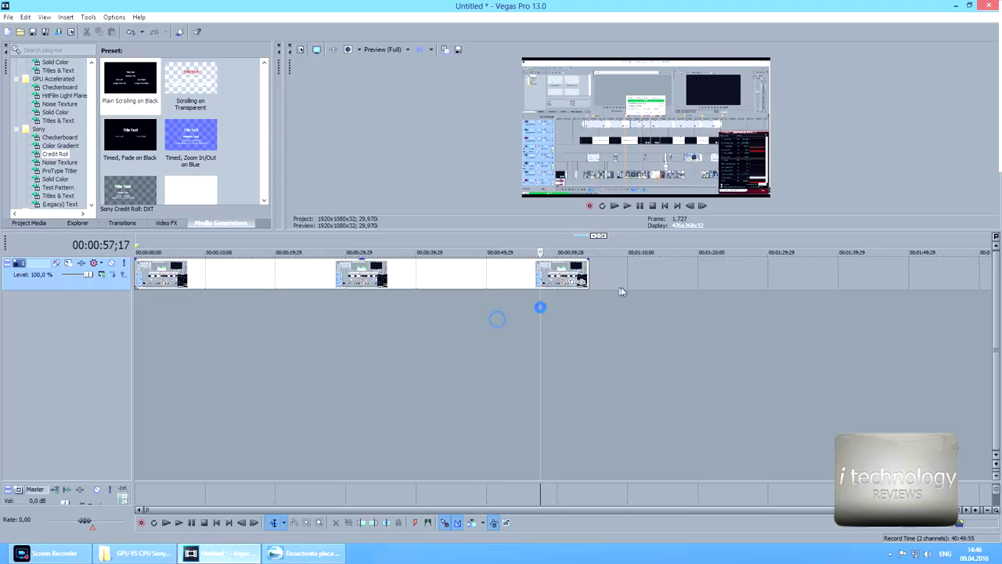
left_click(556, 319)
left_click(213, 318)
left_click(231, 318)
left_click(301, 317)
left_click(333, 317)
left_click(402, 320)
left_click(463, 324)
left_click(506, 329)
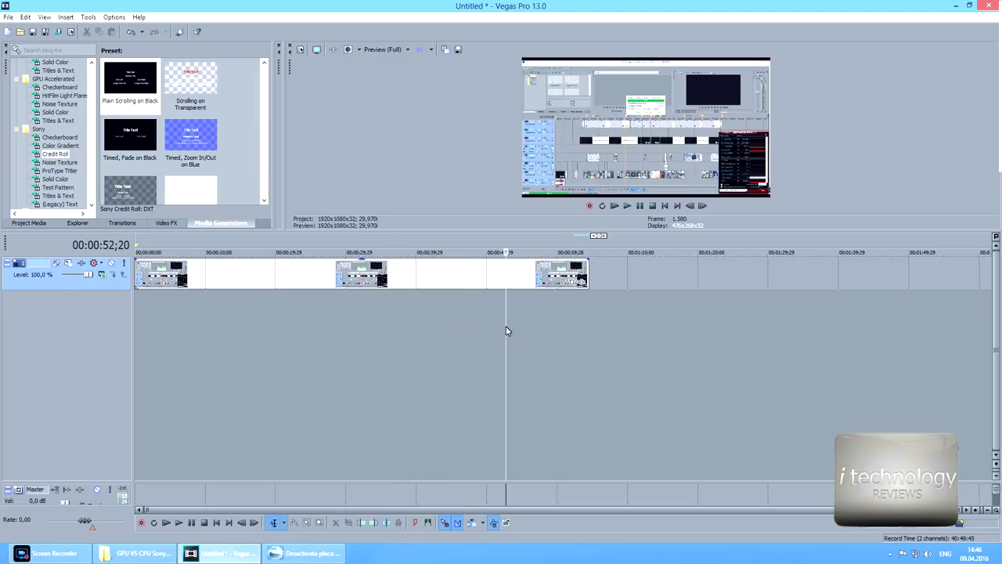
left_click(280, 348)
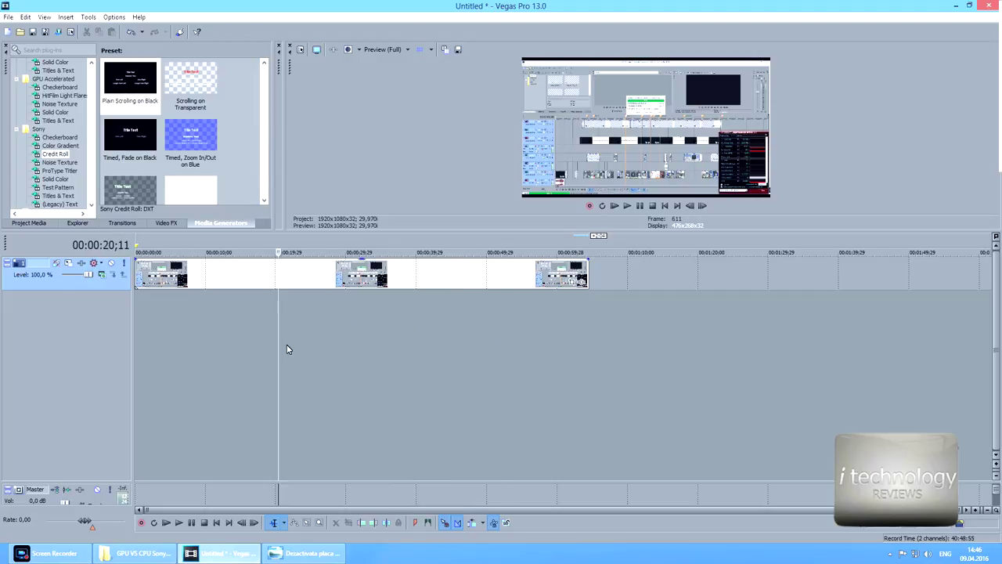